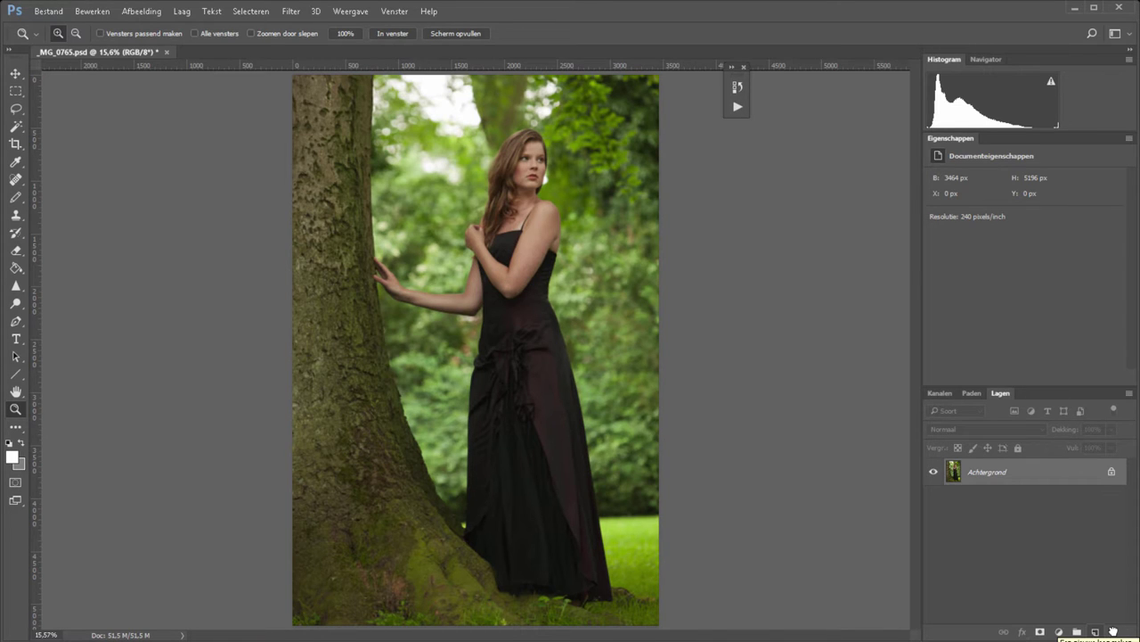
- Test a lens-correction vignette on a duplicate photo layer, then delete that duplicate
key(ctrl+j)
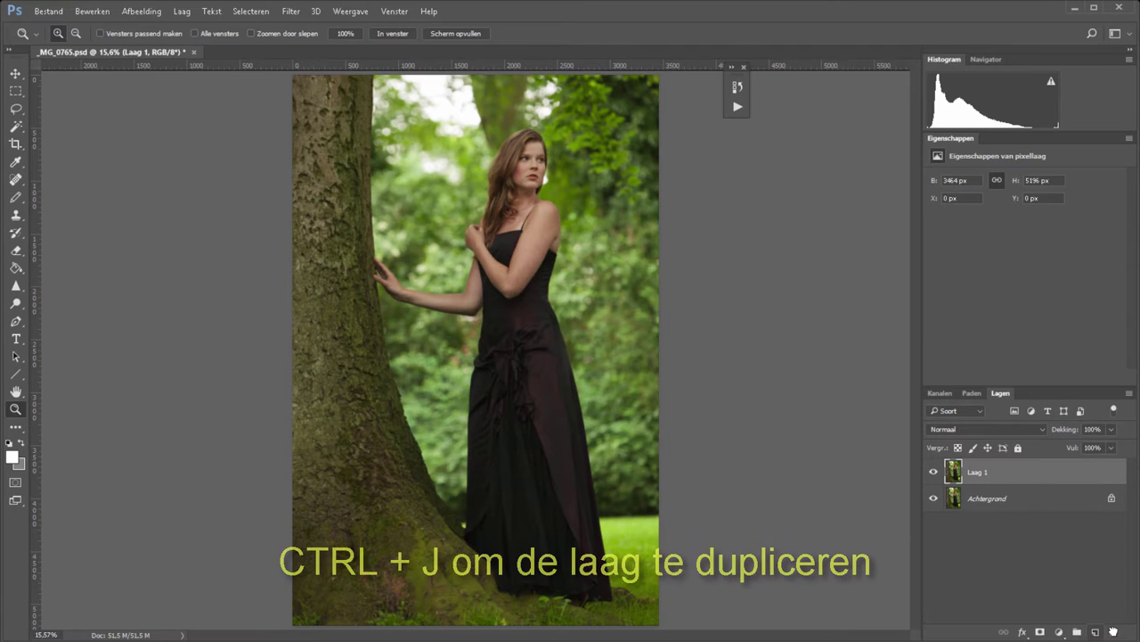
click(291, 11)
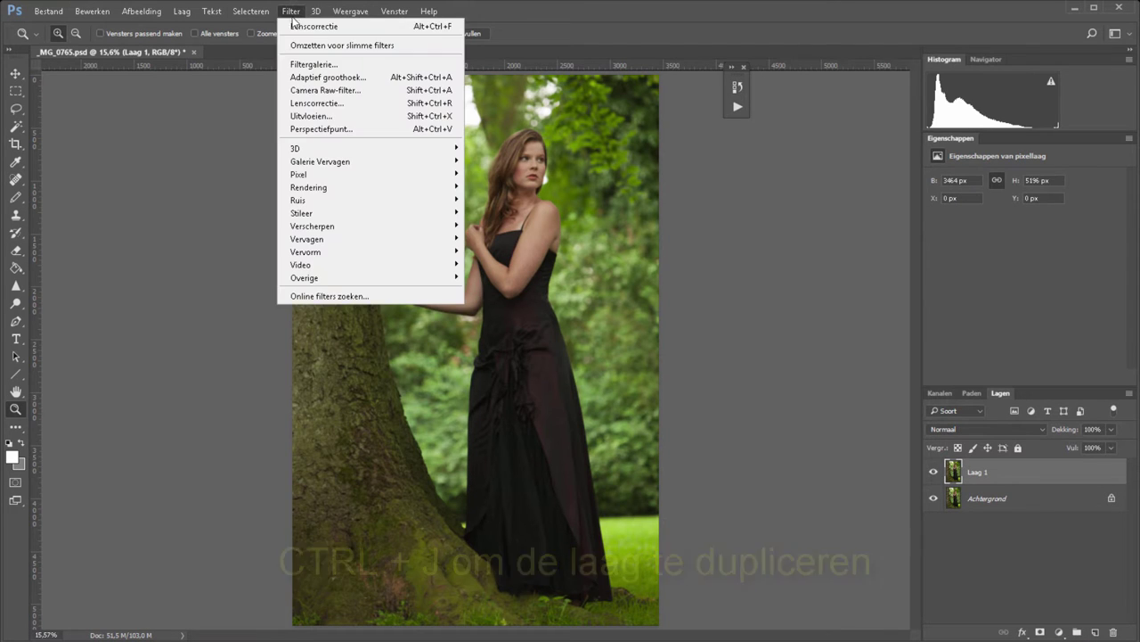
click(362, 104)
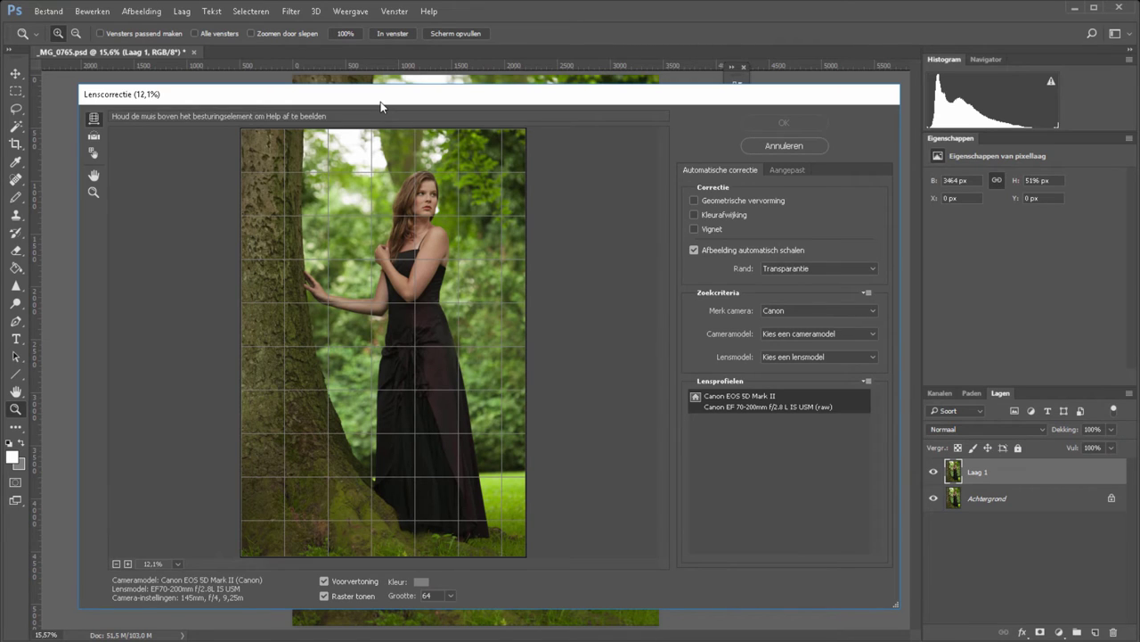
click(786, 169)
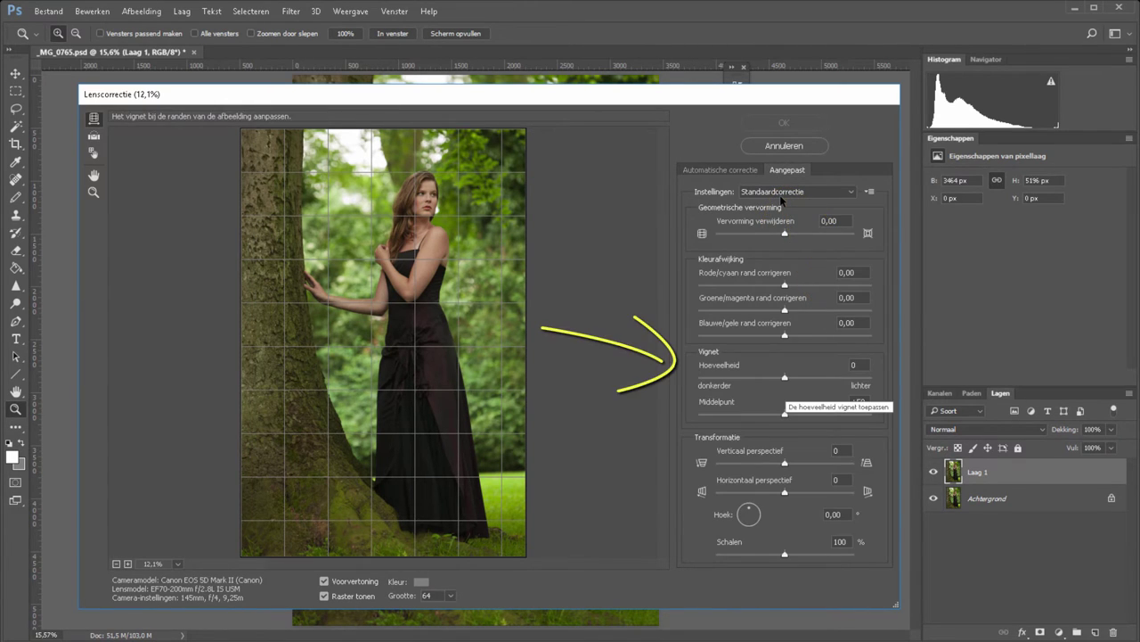
mouse_move(785, 377)
mouse_down()
mouse_move(835, 378)
mouse_move(715, 382)
mouse_up()
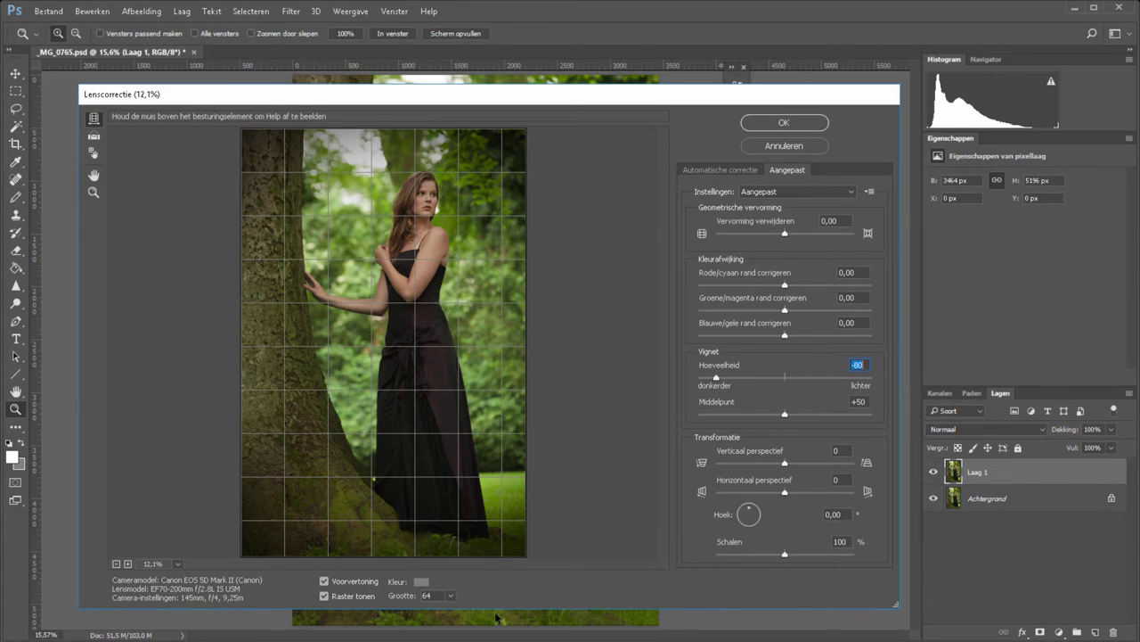
click(784, 124)
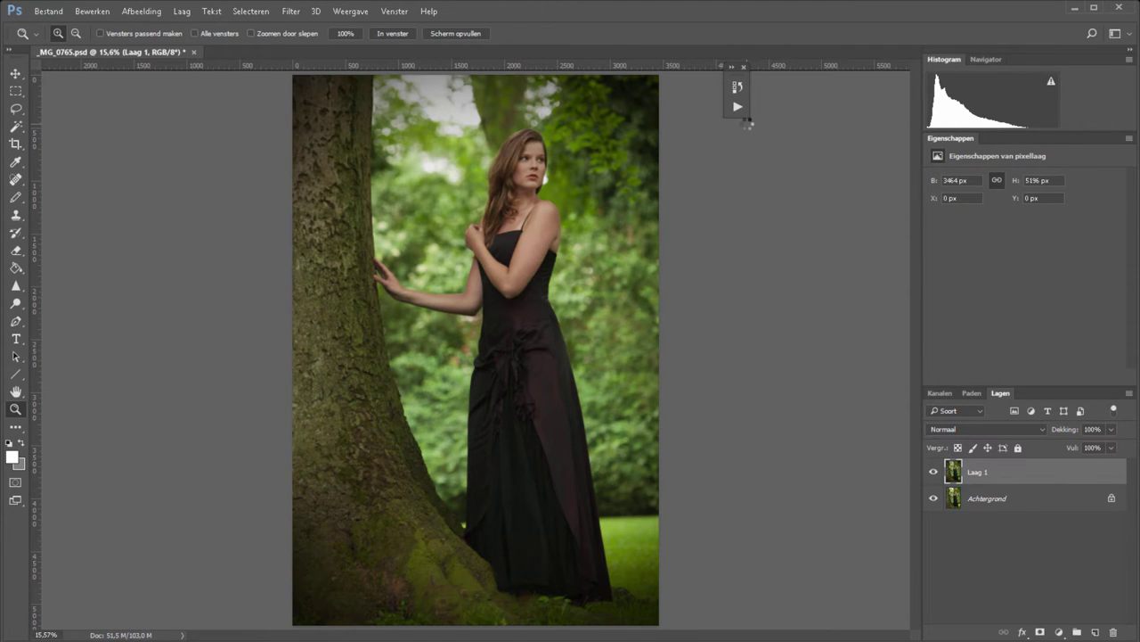
drag(1043, 481, 1114, 632)
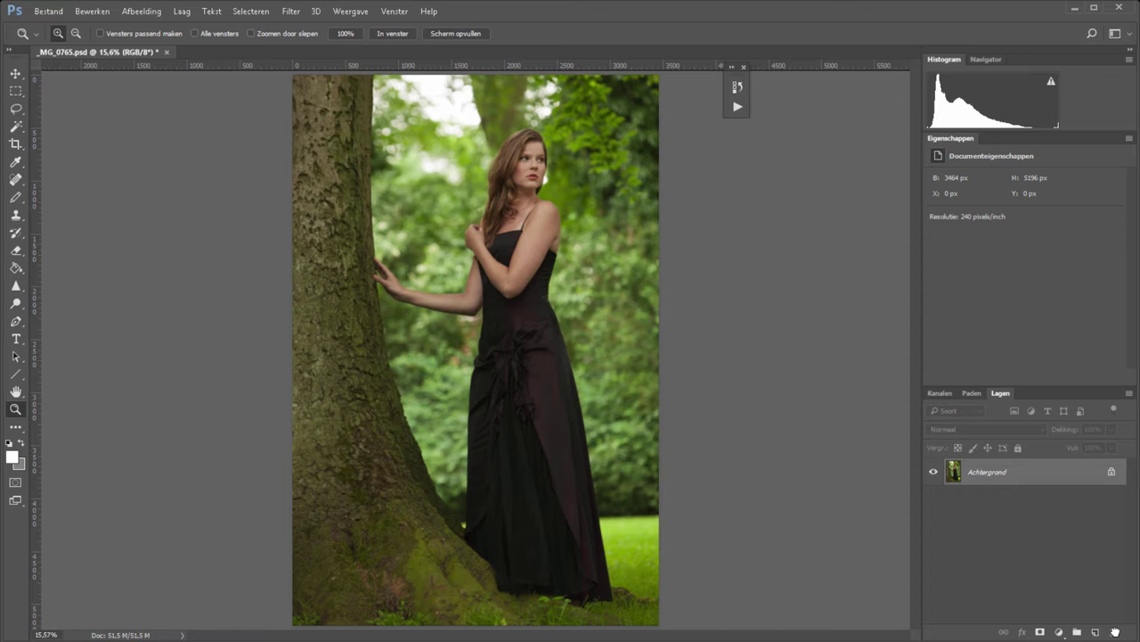
- Create a new empty layer named Vignet
key(ctrl+shift+n)
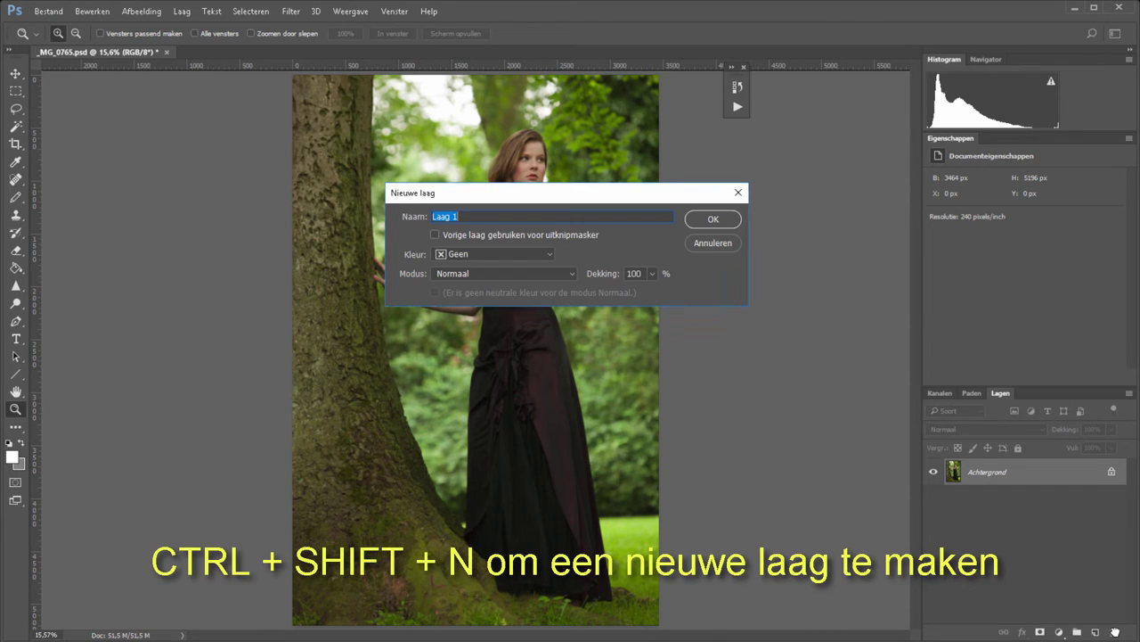
text(VIGNET)
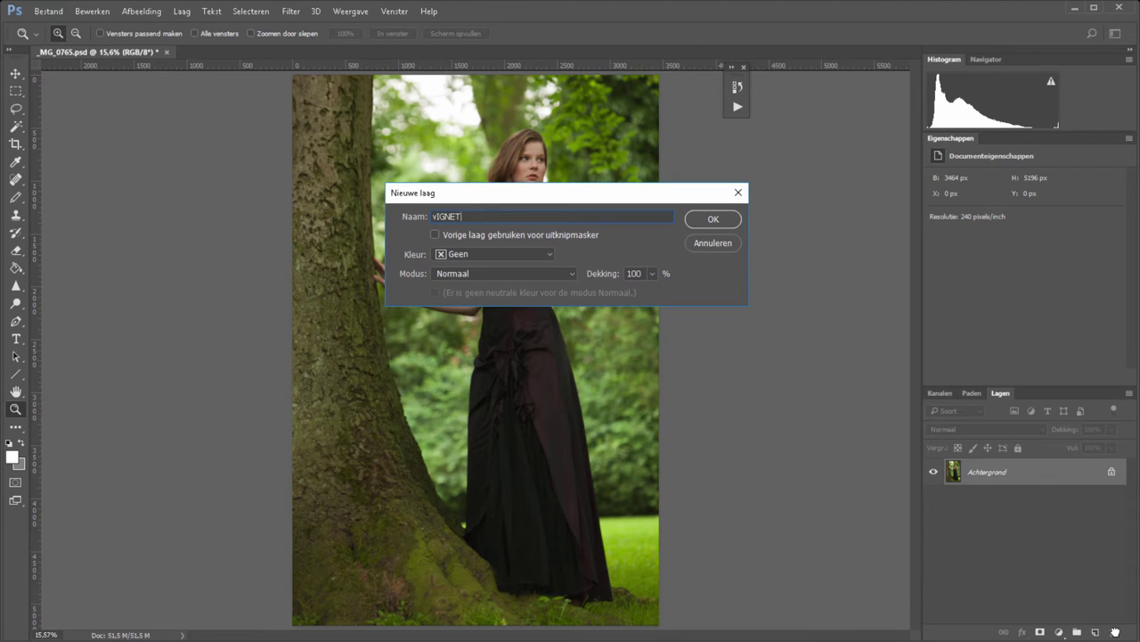
key(BackSpace)
key(BackSpace)
key(BackSpace)
text(Vignet)
key(Return)
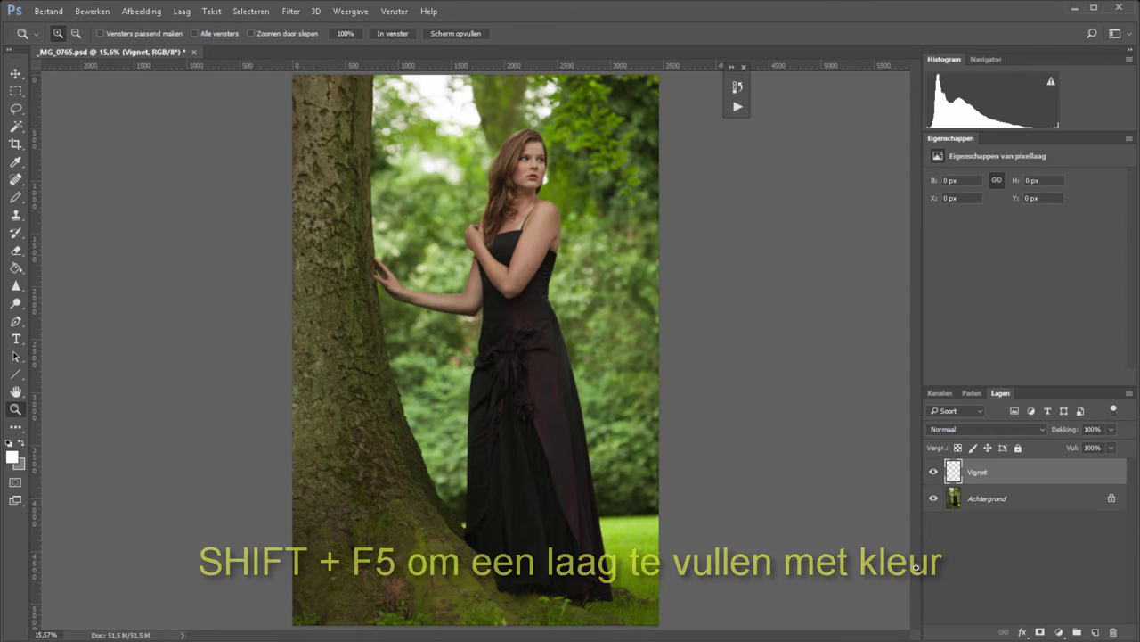
- Fill the Vignet layer with 50% grijs
key(shift+F5)
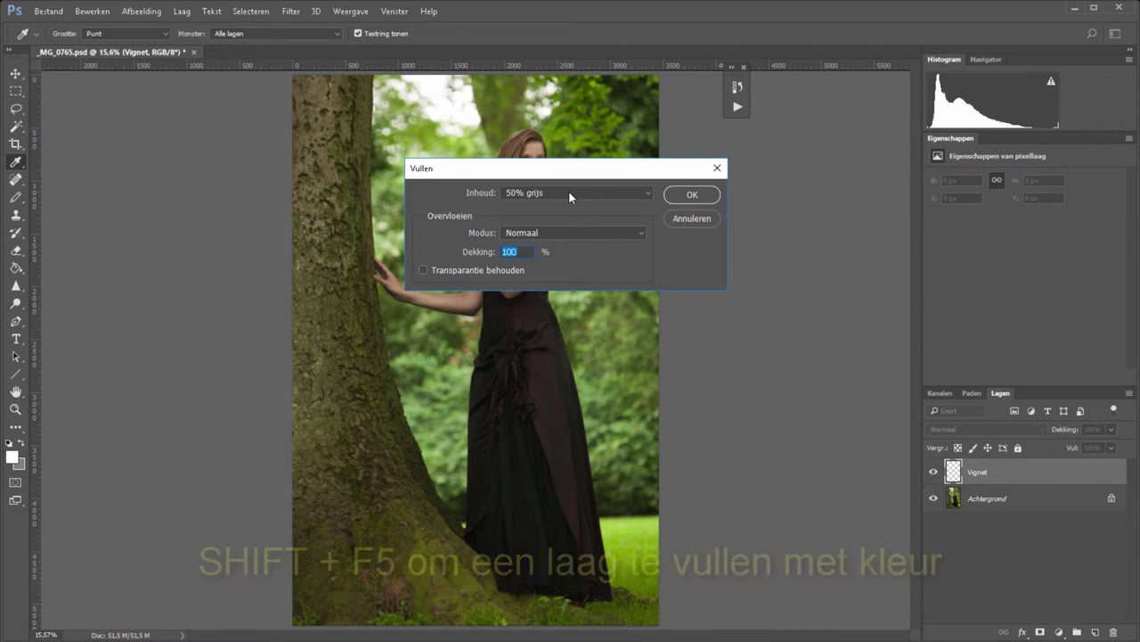
click(567, 192)
click(568, 193)
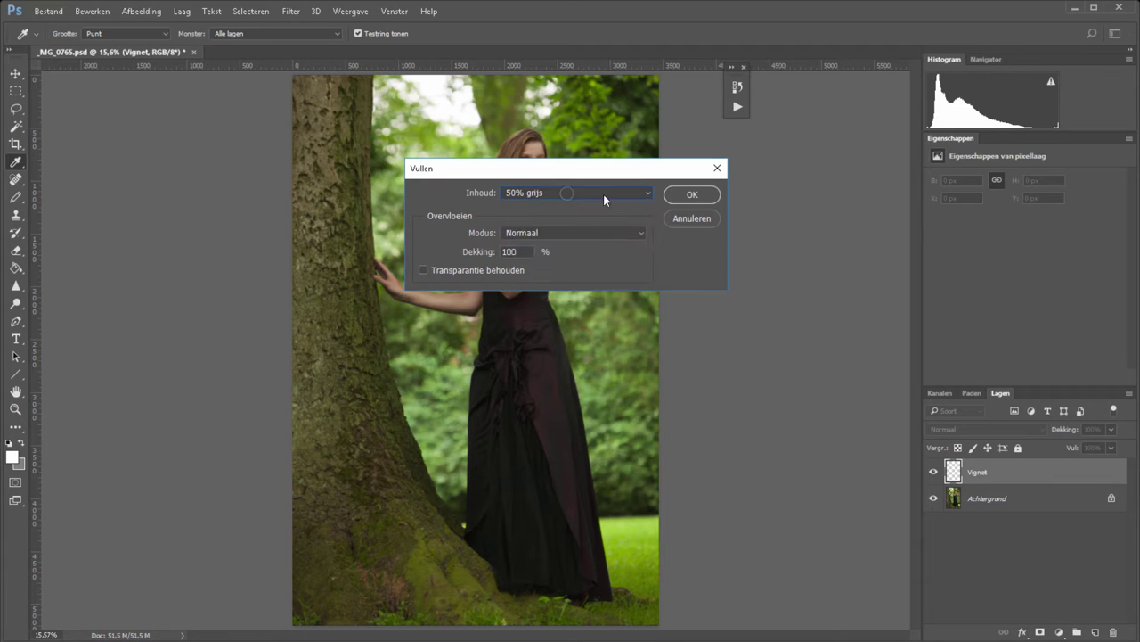
click(684, 195)
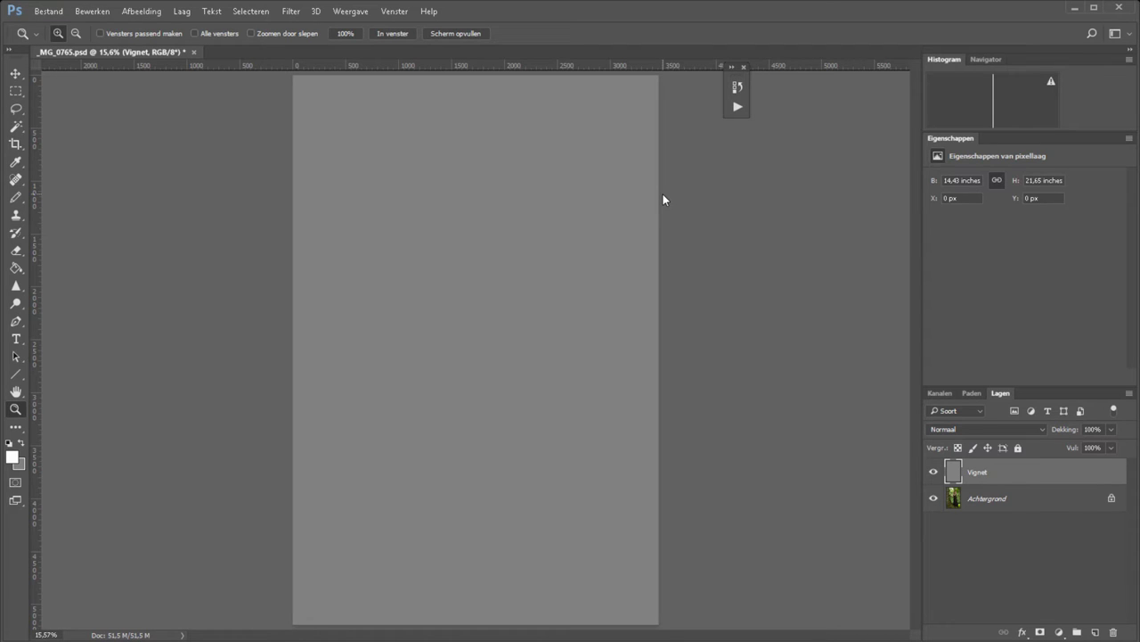
- Reapply the lens correction to the grey Vignet layer, blend it as Bedekken, and compare
click(292, 11)
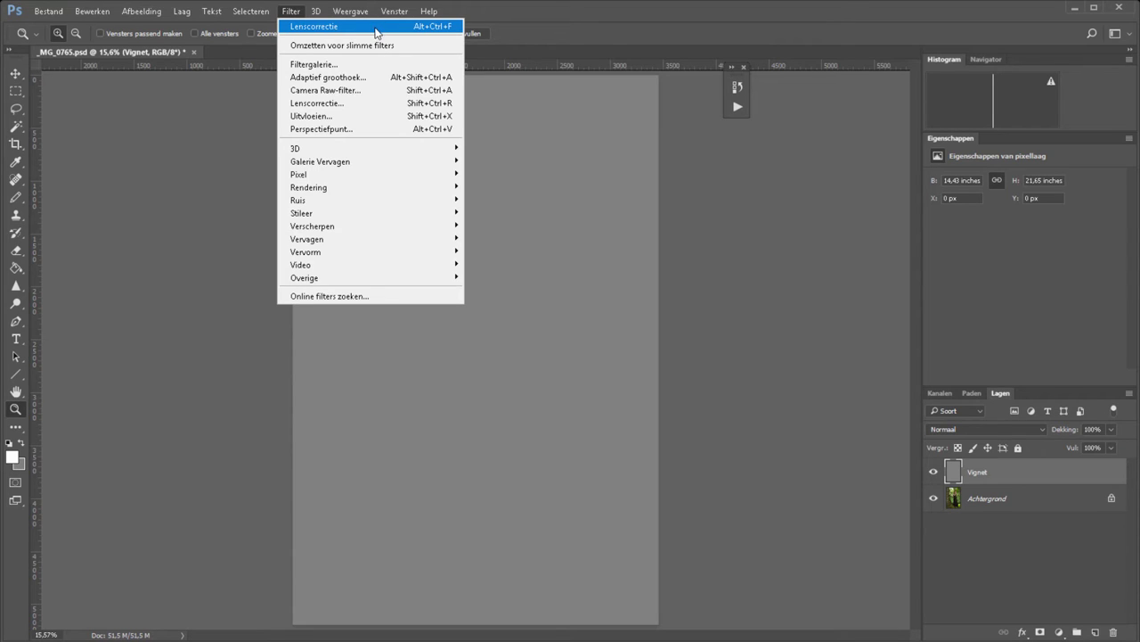
click(375, 31)
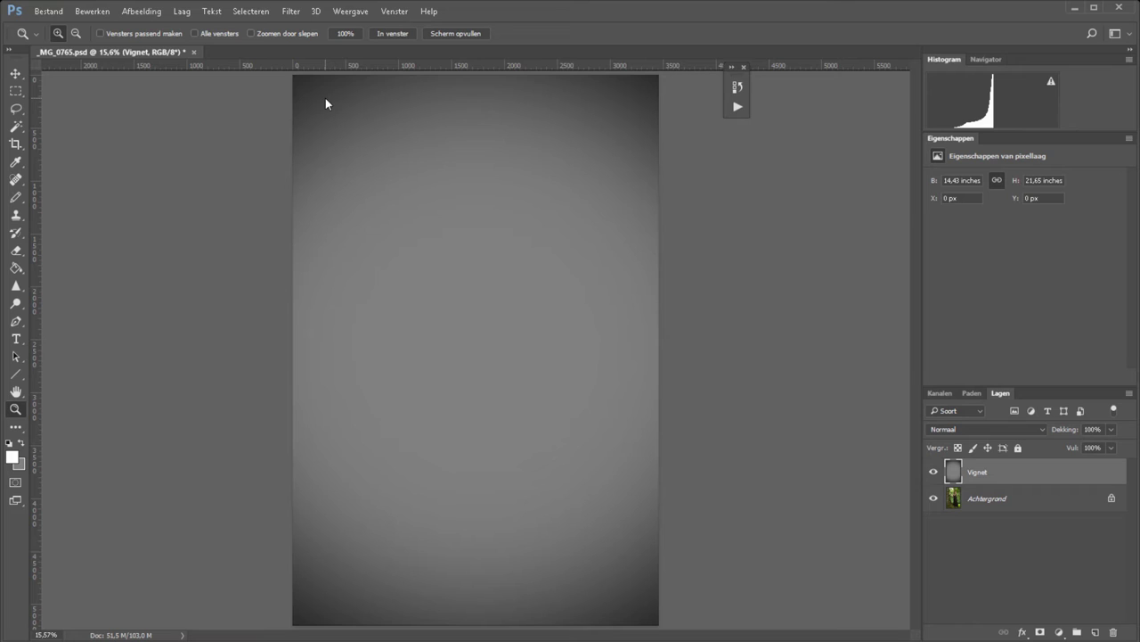
click(961, 427)
click(975, 562)
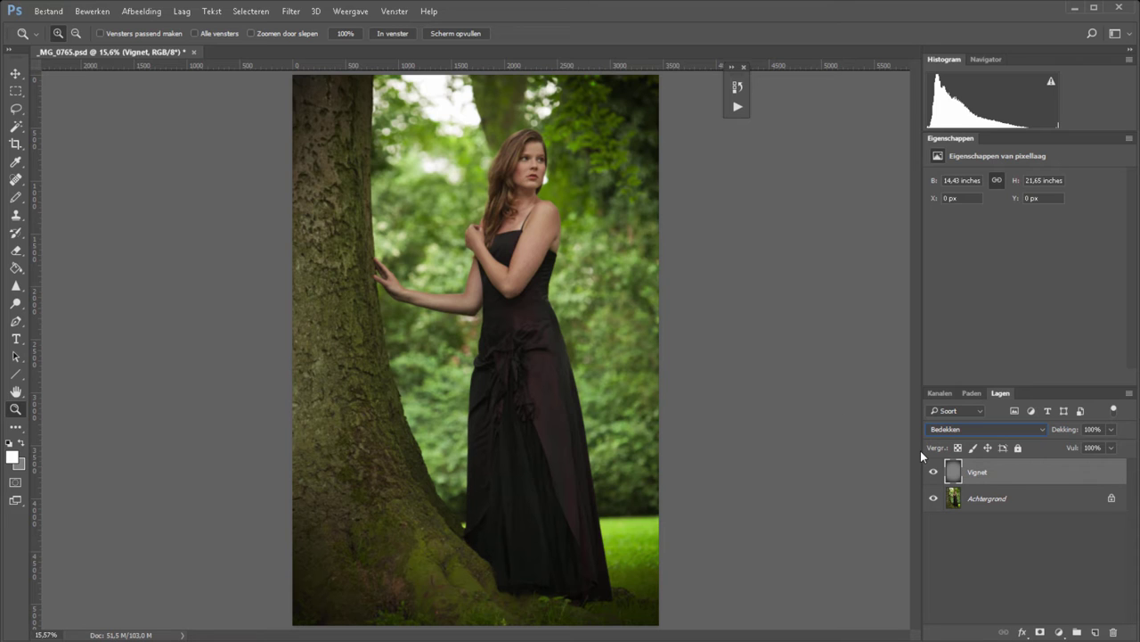
click(934, 472)
click(934, 472)
- Add a Curves layer, raising the black point and shaping an S-curve for contrast
click(1060, 632)
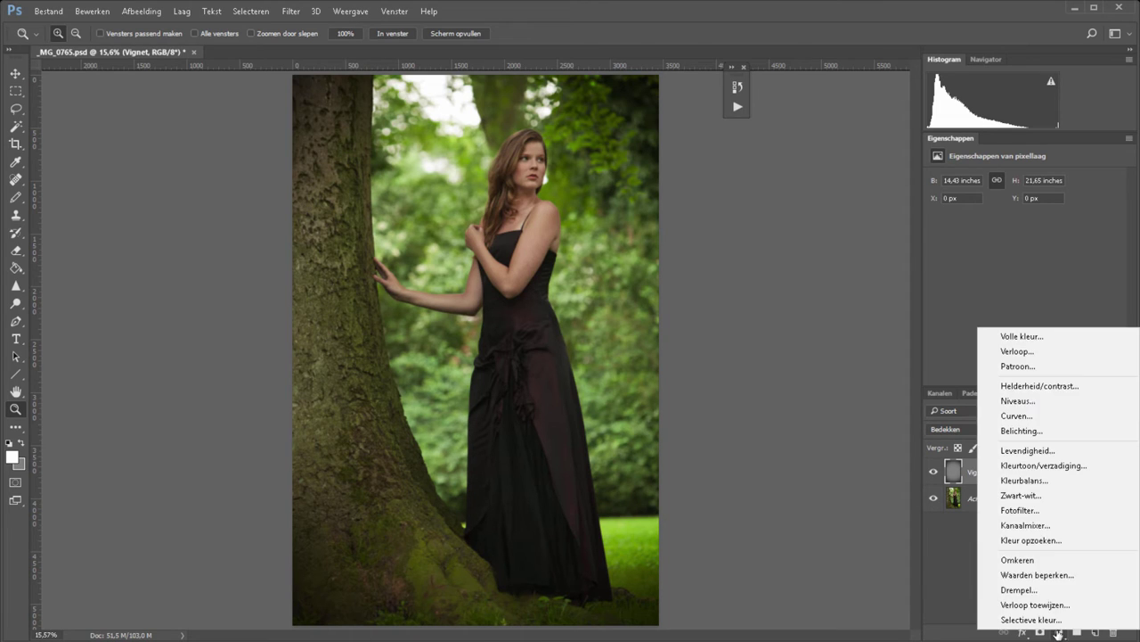
click(1025, 416)
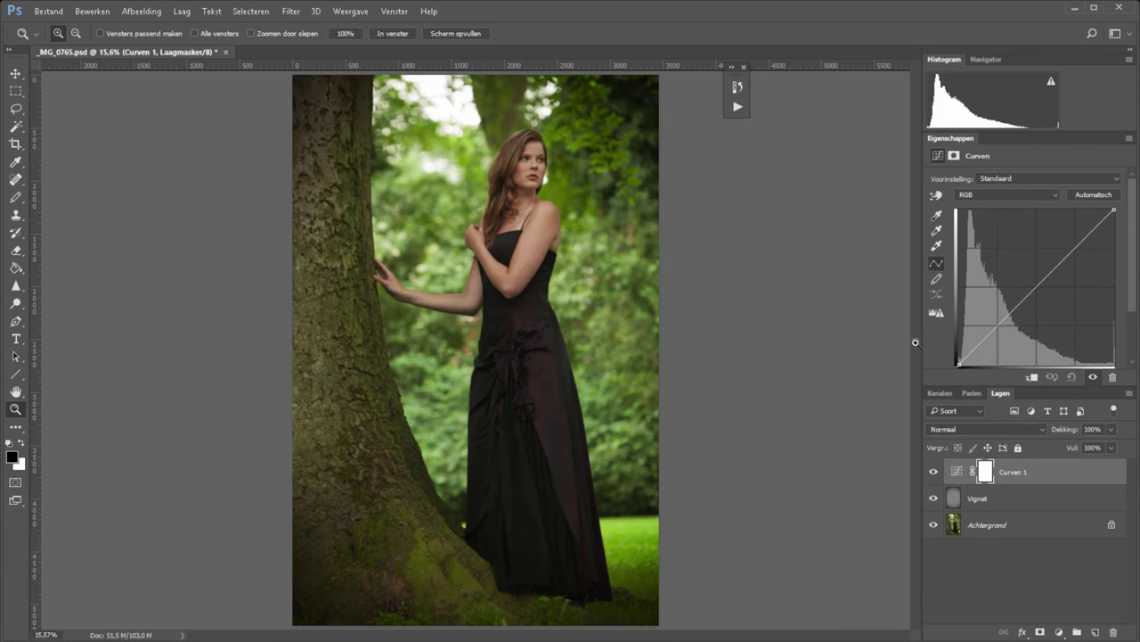
drag(959, 364, 959, 354)
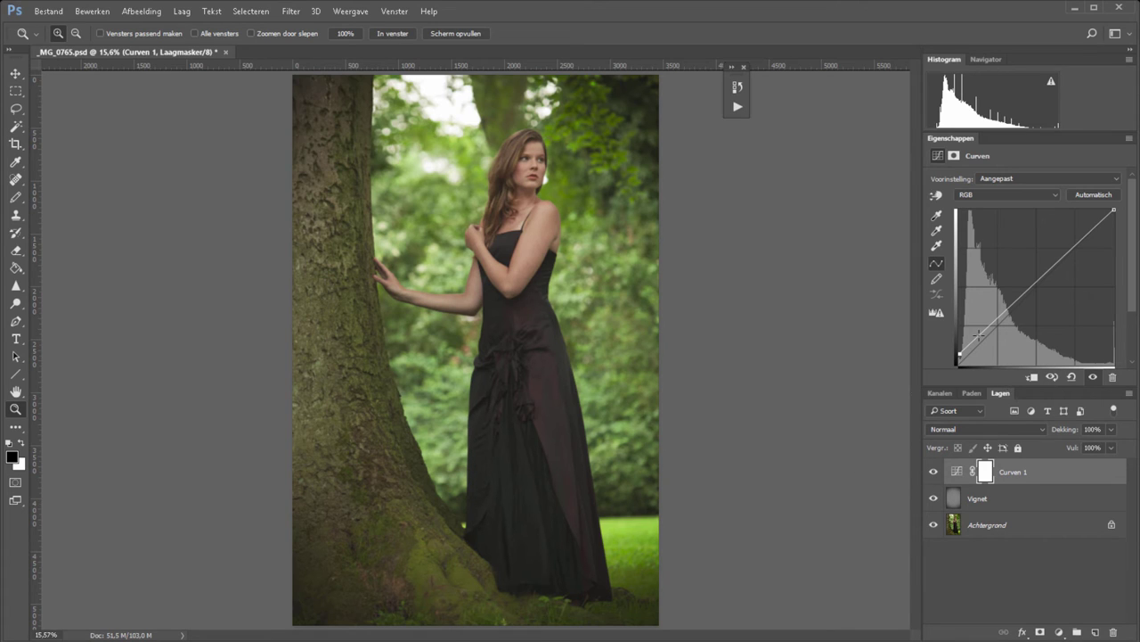
drag(979, 335, 975, 347)
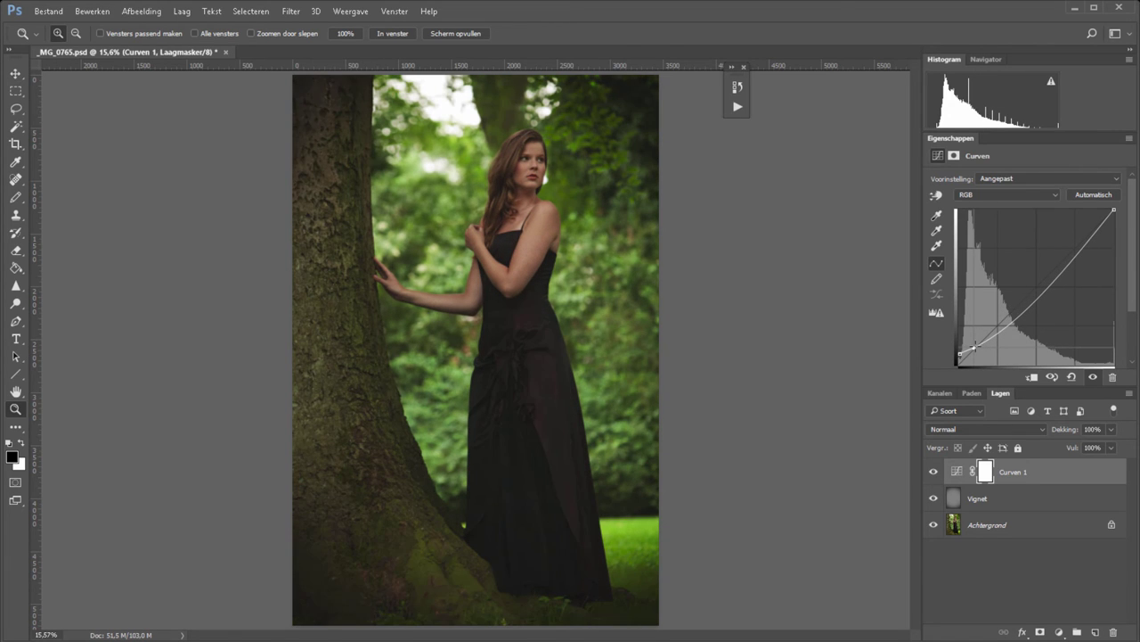
drag(1020, 301, 1036, 288)
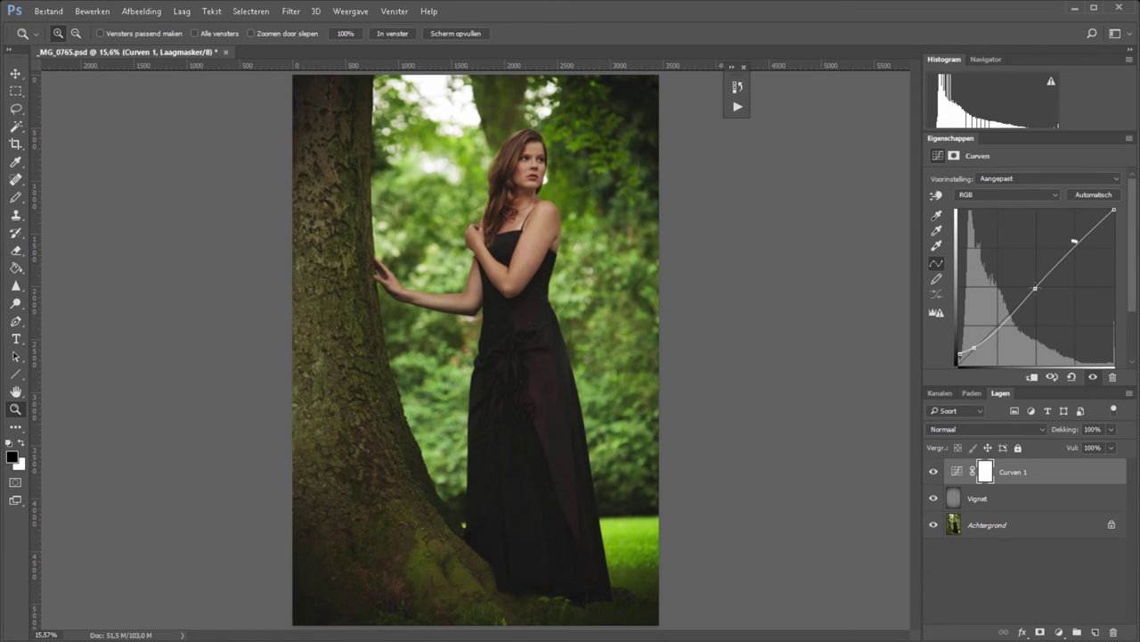
click(1069, 252)
click(934, 471)
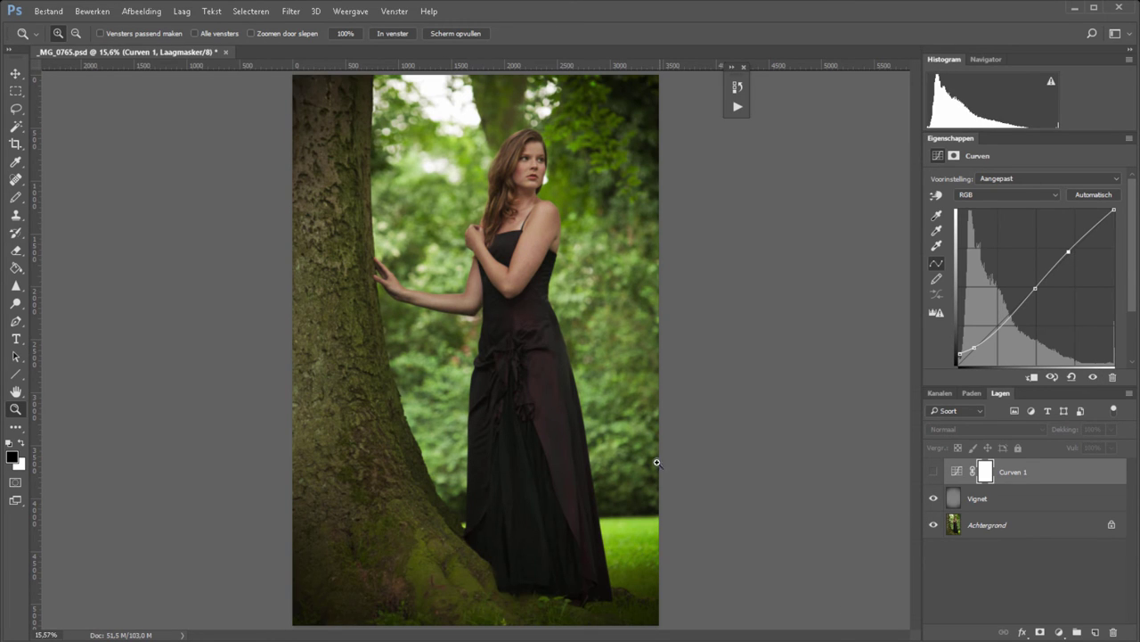
click(922, 472)
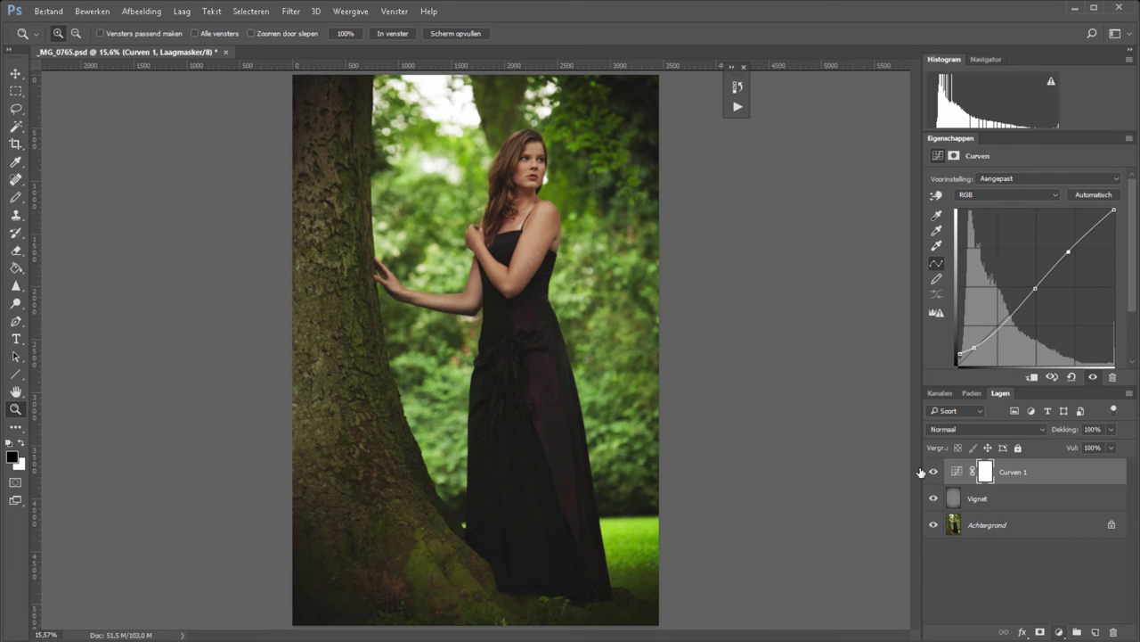
click(1058, 632)
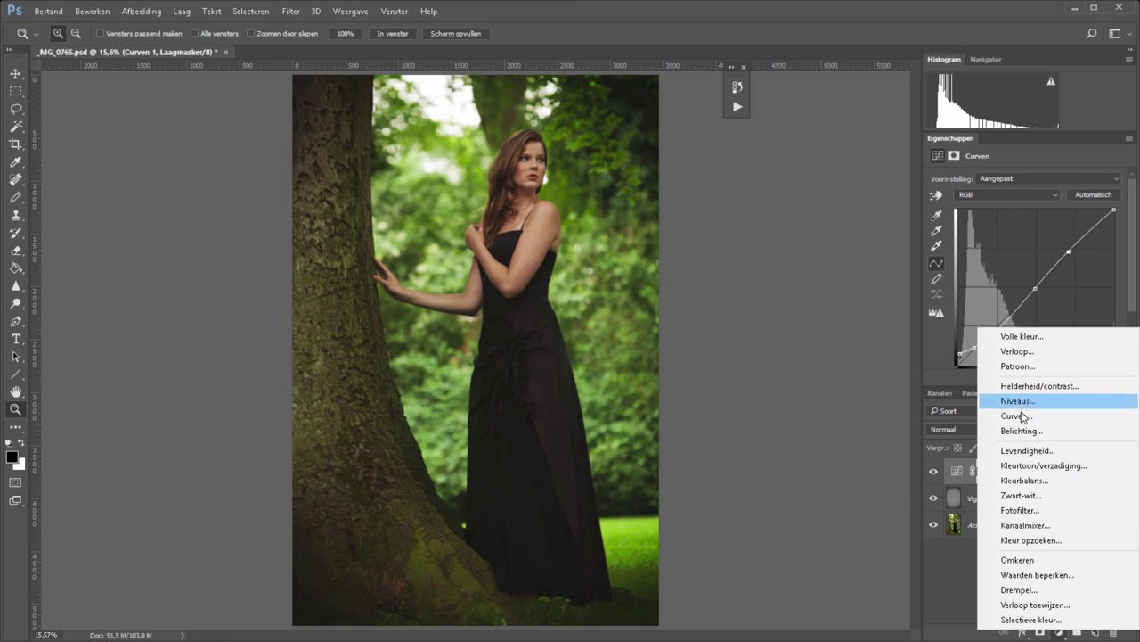
- Add a Zwart-wit layer with Rode tinten 104, Gele tinten 27 and Groene tinten -52
click(1032, 494)
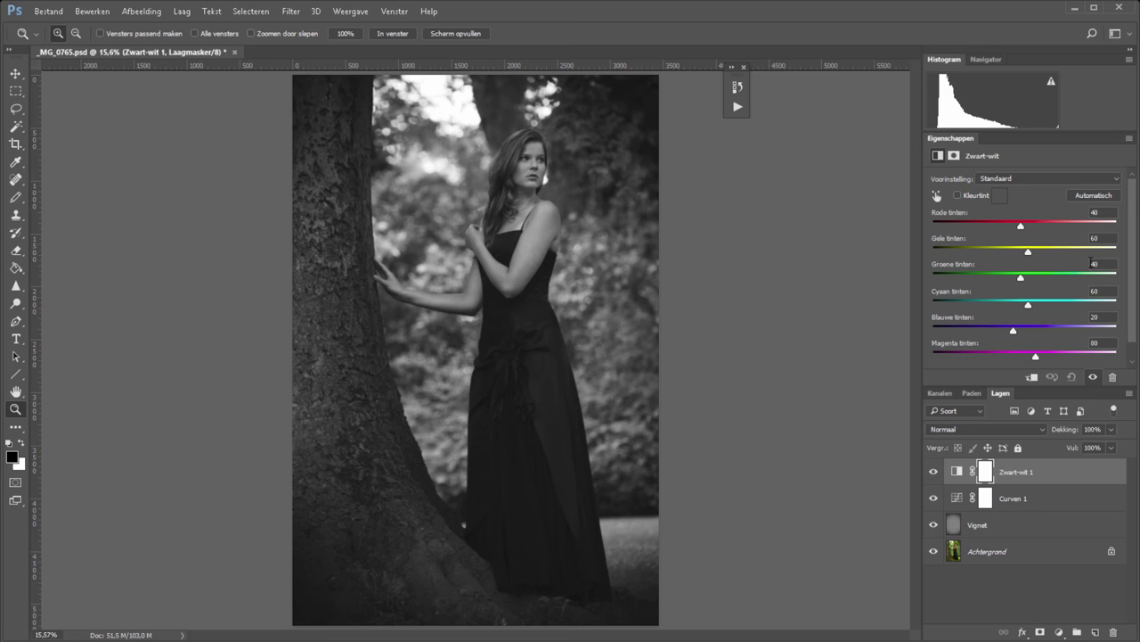
drag(1021, 226, 1044, 227)
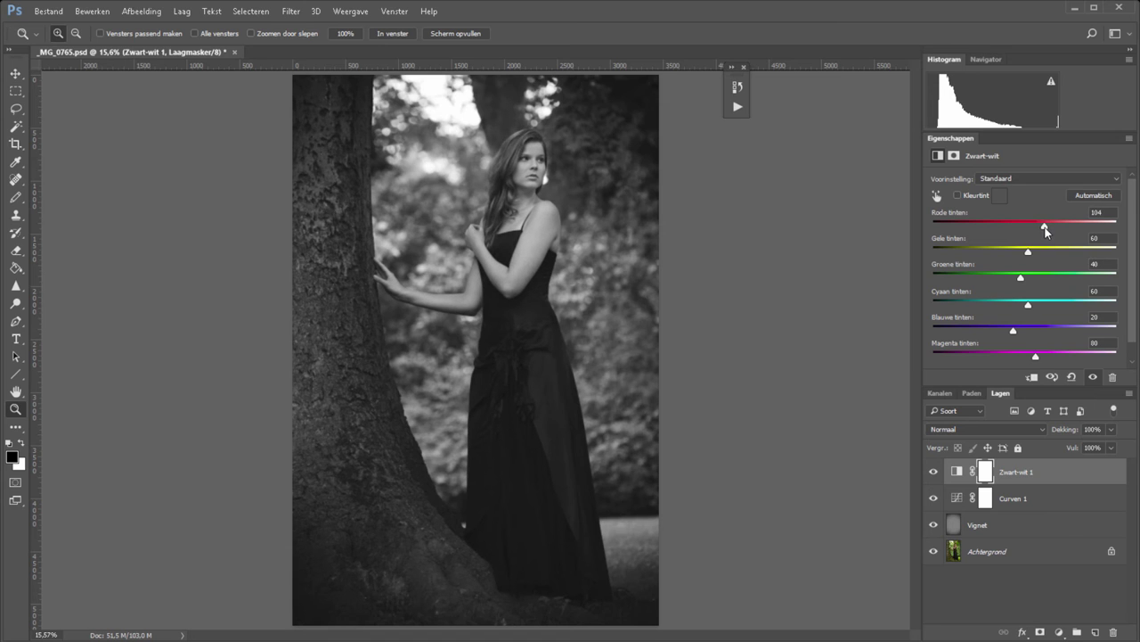
mouse_move(1021, 277)
mouse_down()
mouse_move(988, 278)
mouse_move(1015, 251)
mouse_up()
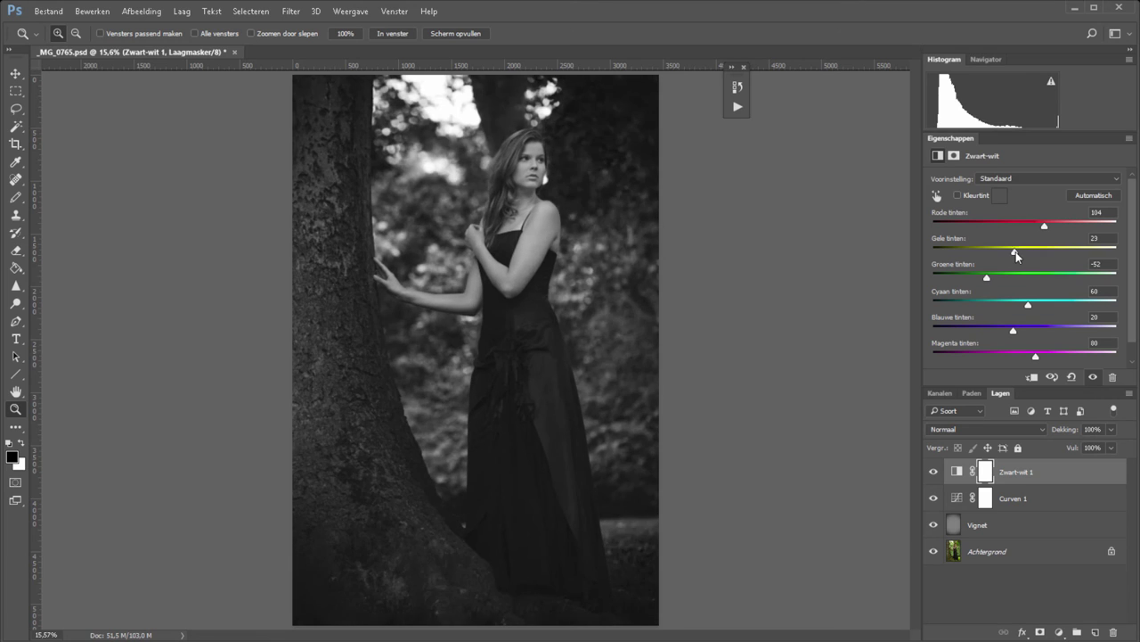
click(1059, 631)
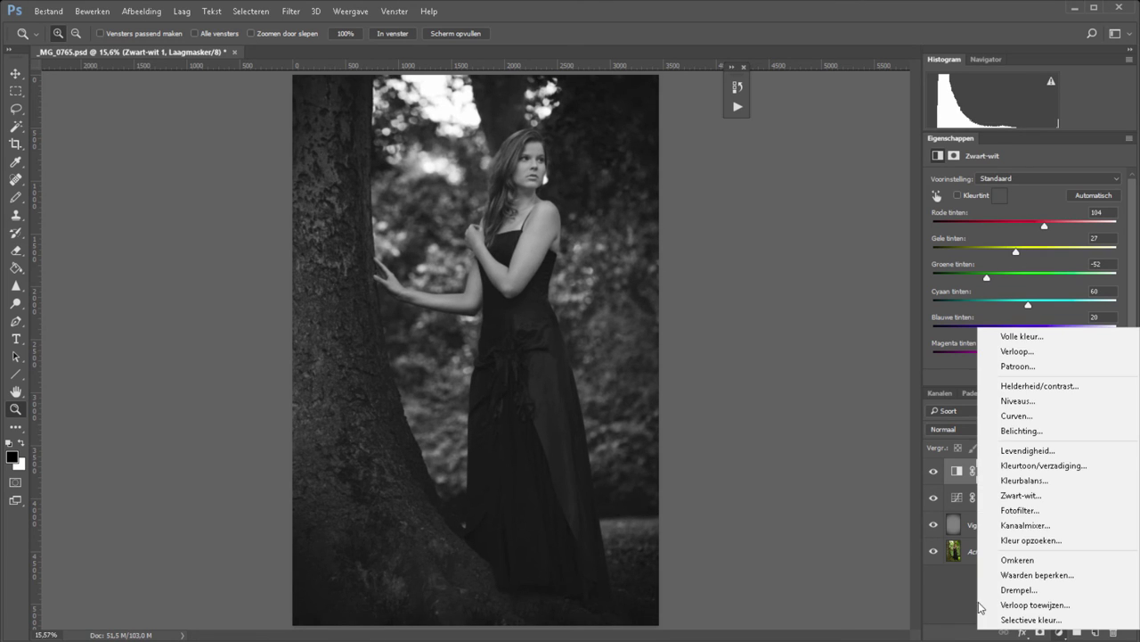
- Add a Fotofilter layer using the Sepia preset at 71% density
click(1037, 512)
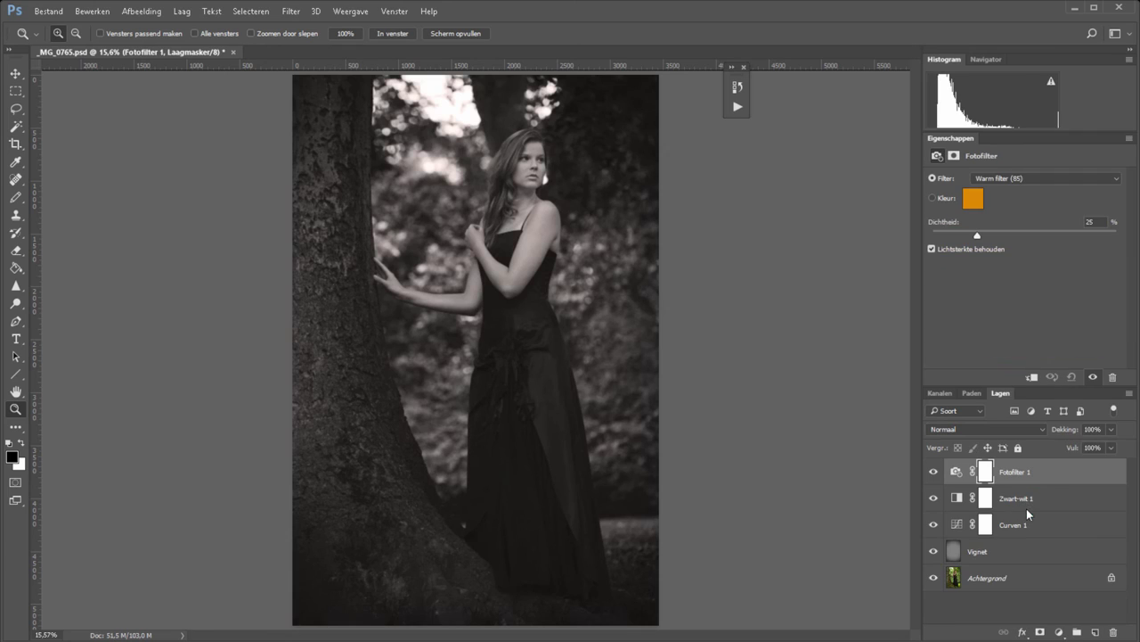
click(1043, 179)
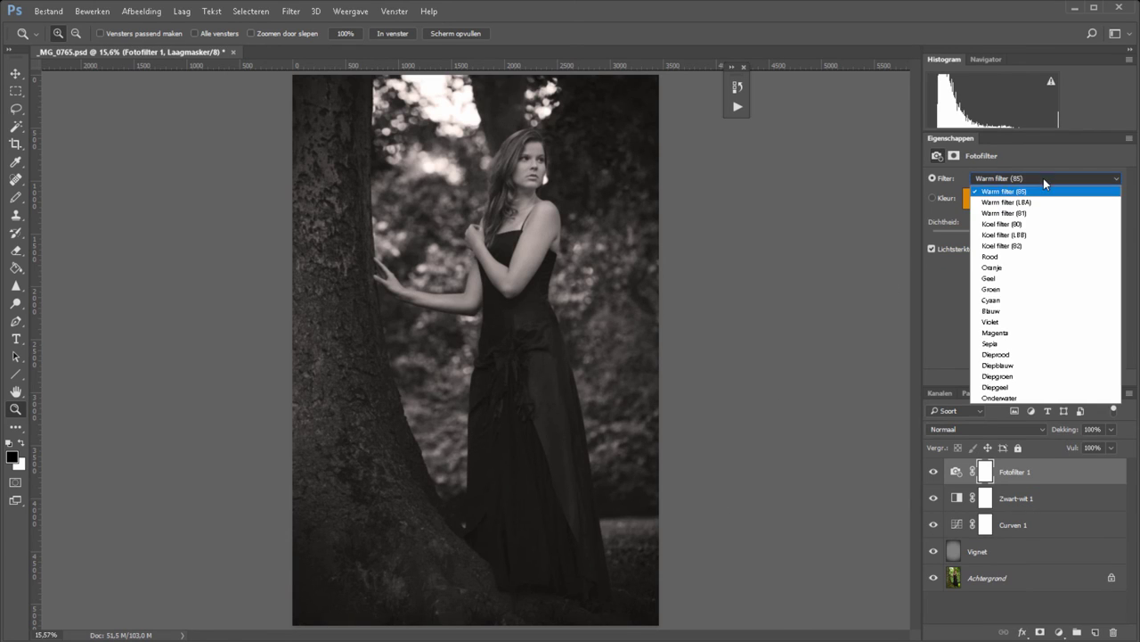
click(996, 343)
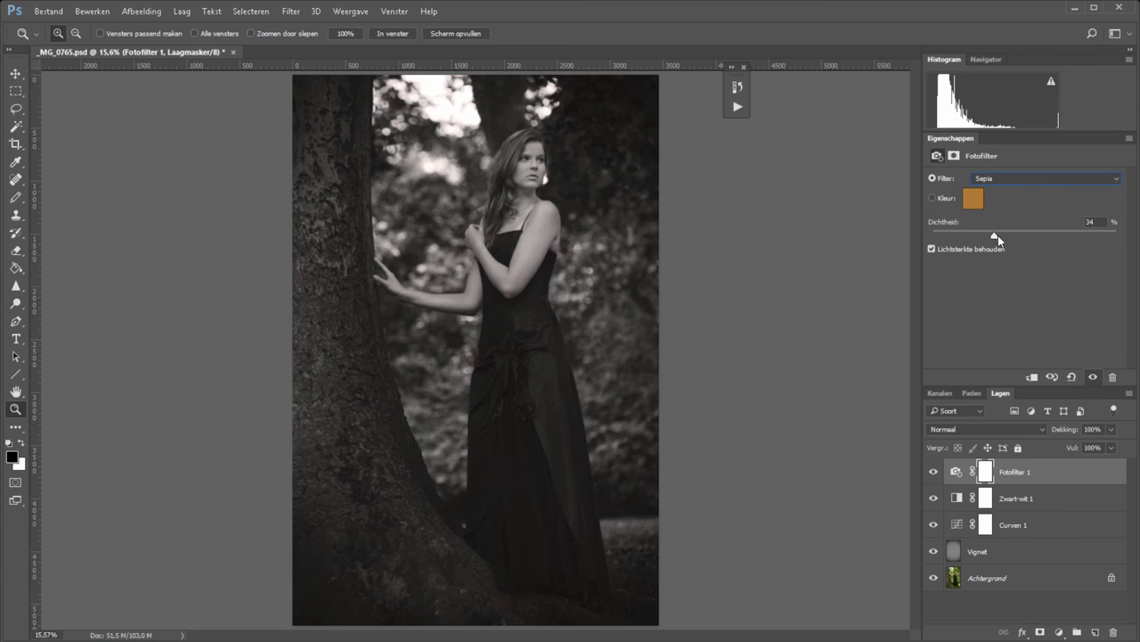
drag(980, 236, 1042, 237)
drag(1060, 240, 1064, 240)
- Change the photo filter colour to a lighter orange, dbaa71
click(973, 198)
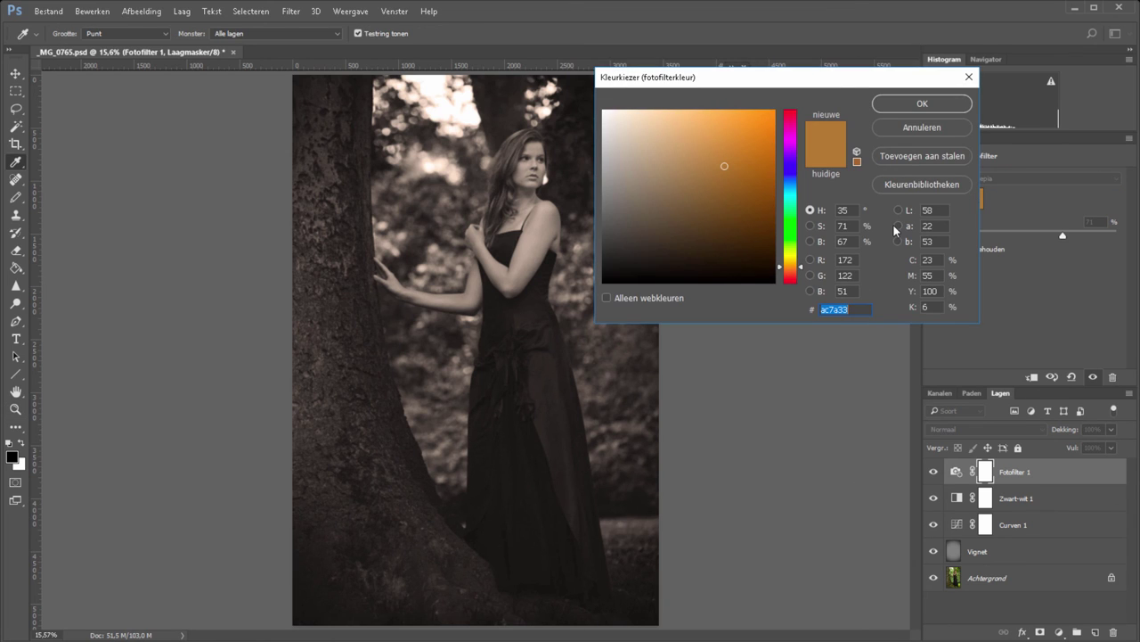
drag(705, 146, 686, 134)
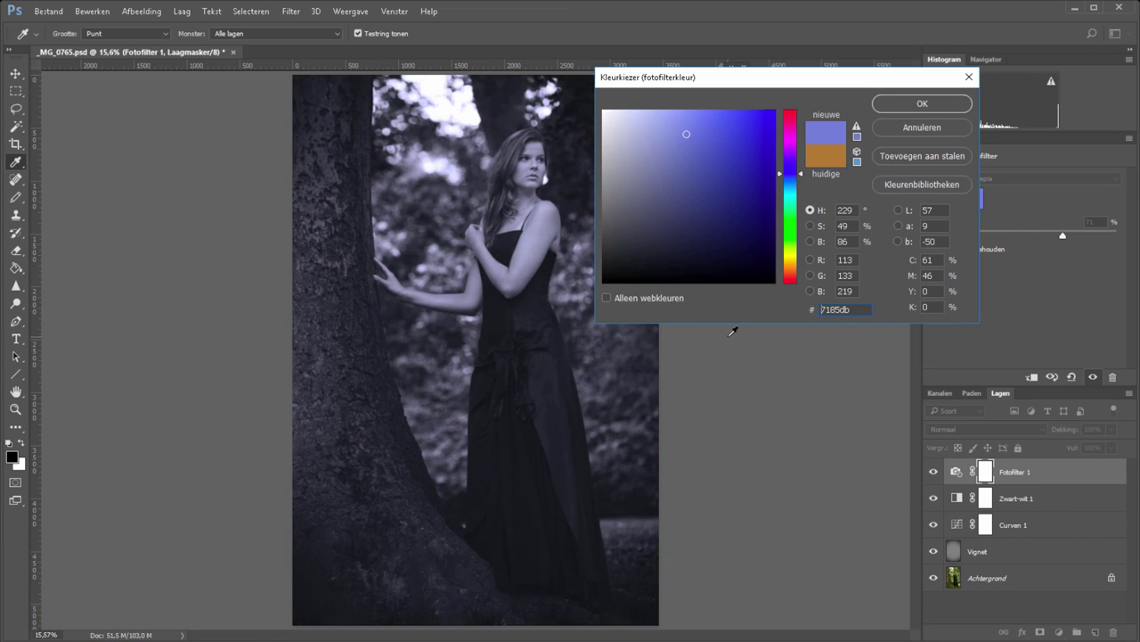
drag(800, 173, 804, 268)
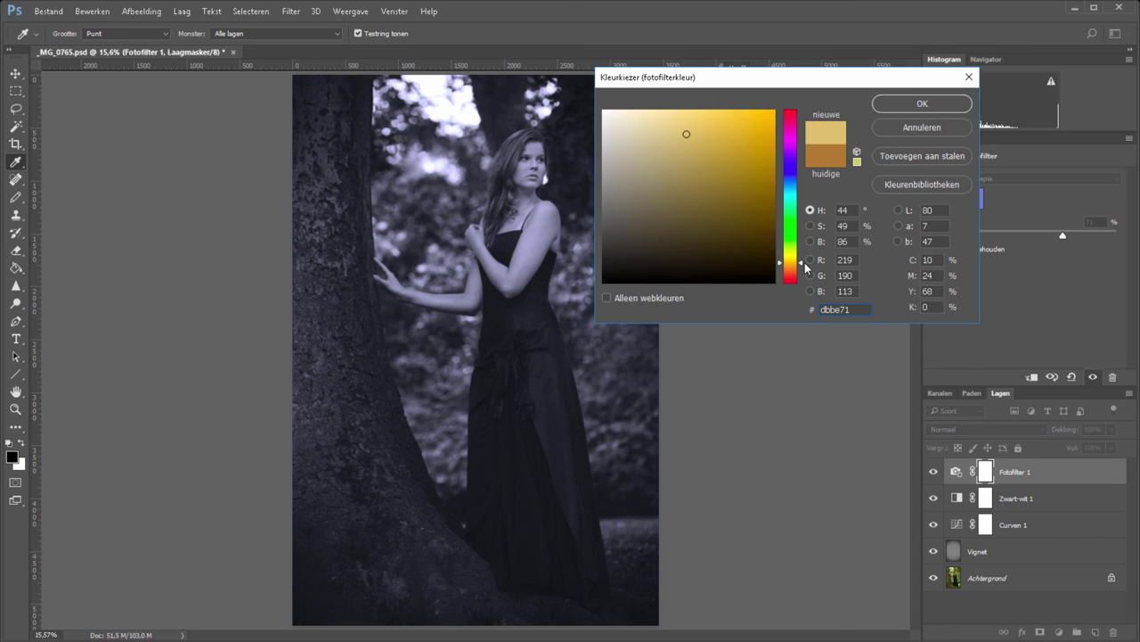
click(902, 103)
key(z)
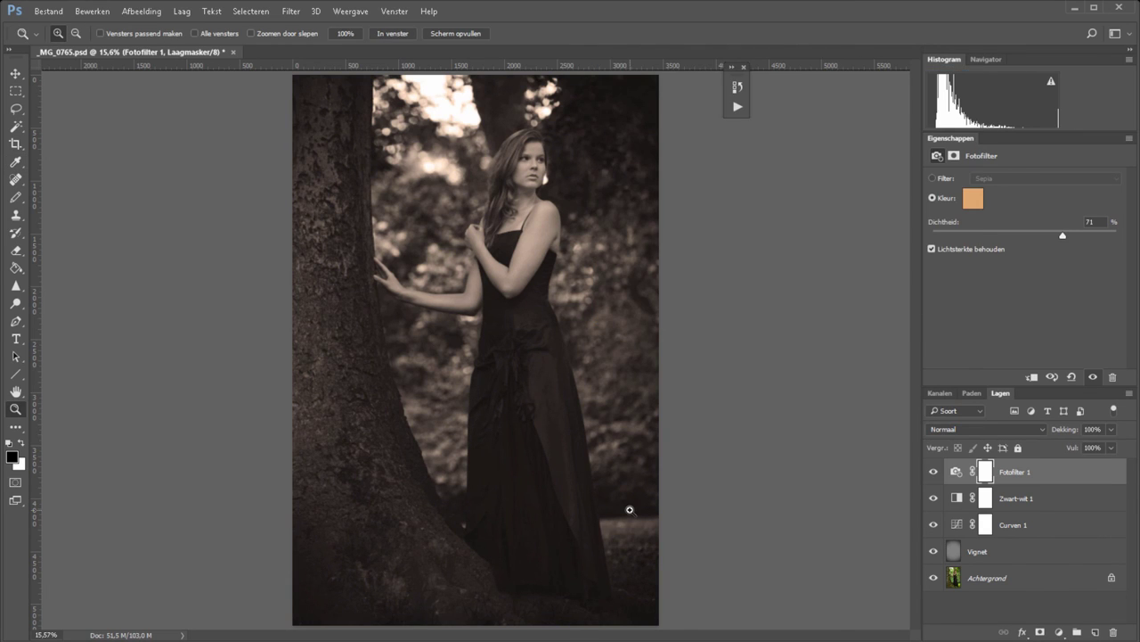